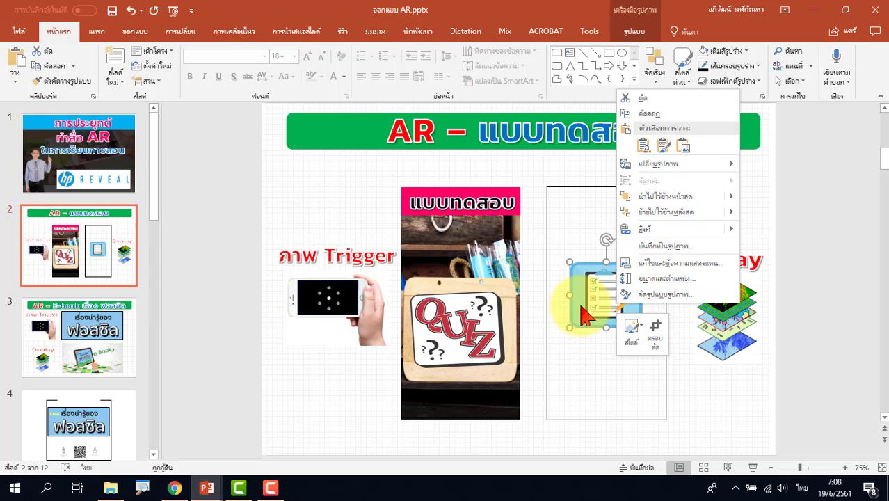
Switch to Chrome and examine the sections, quiz questions and answer choices of the แบบทดสอบ (AR) form.
key(Escape)
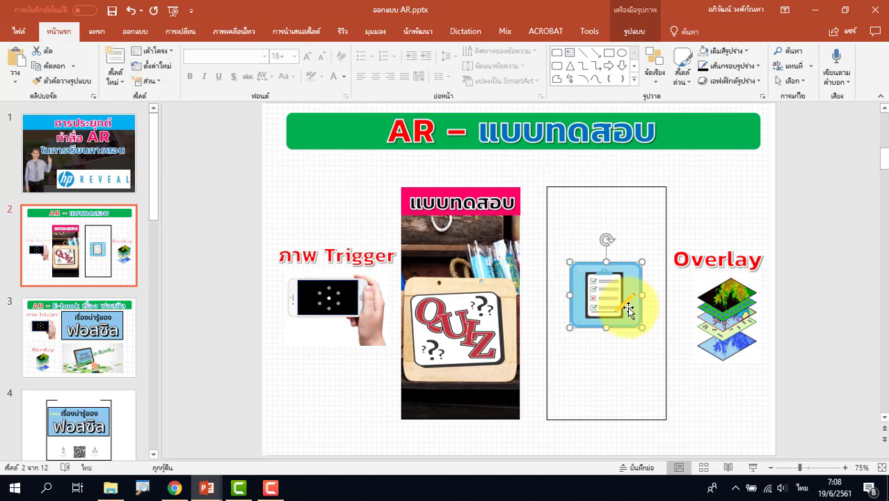
click(175, 487)
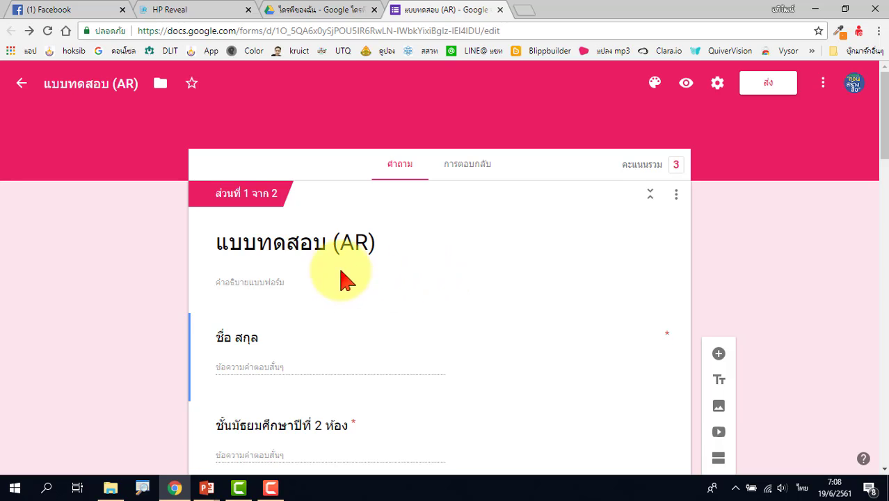
scroll(407, 284, down, 2)
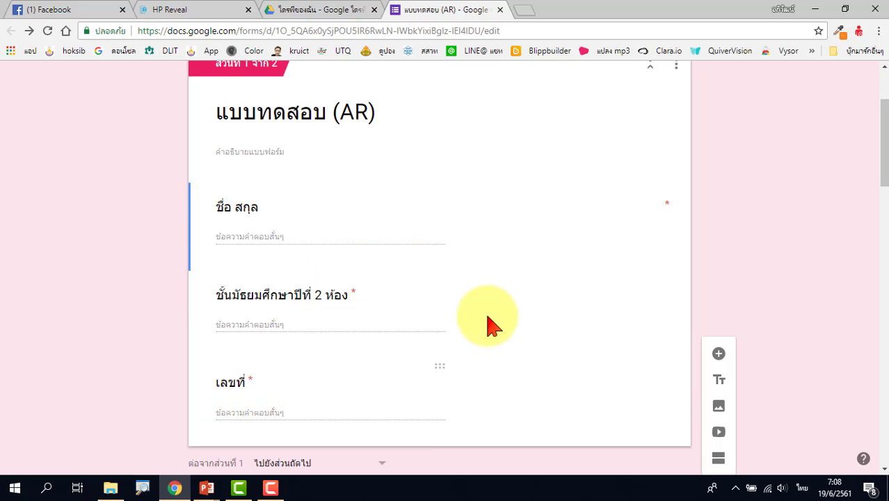
scroll(516, 317, down, 3)
scroll(516, 319, down, 4)
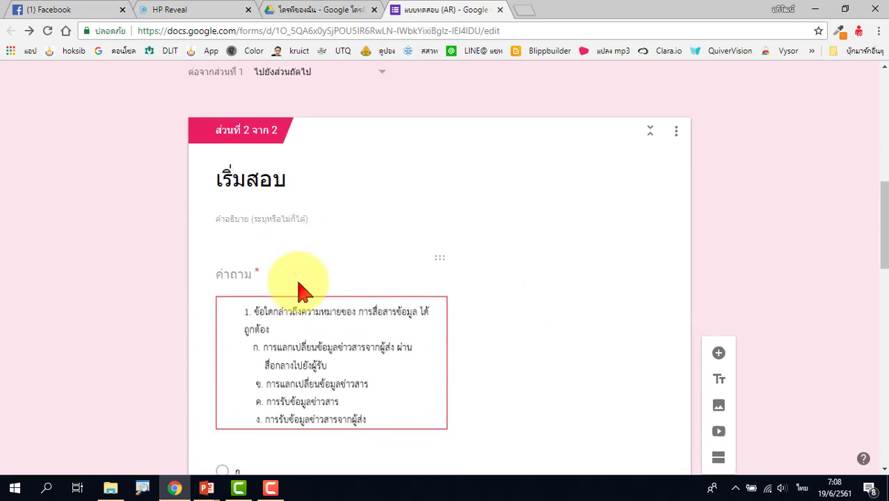
scroll(449, 319, down, 1)
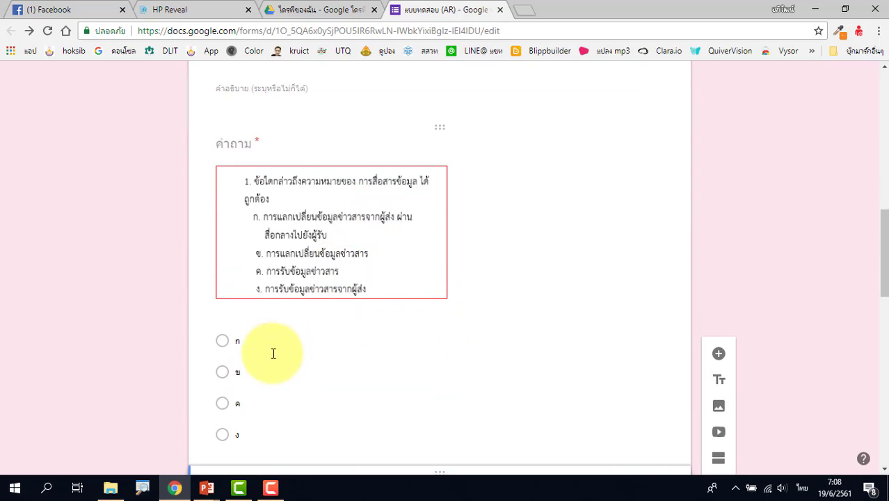
click(248, 372)
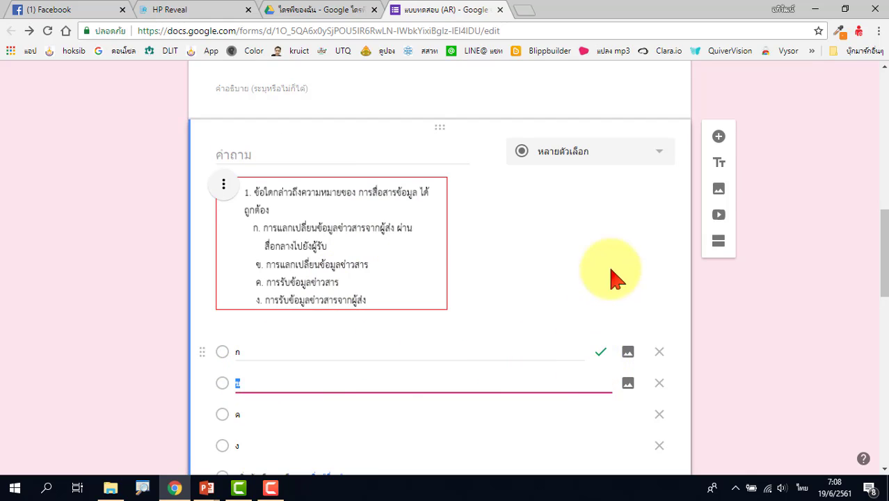
scroll(532, 230, up, 2)
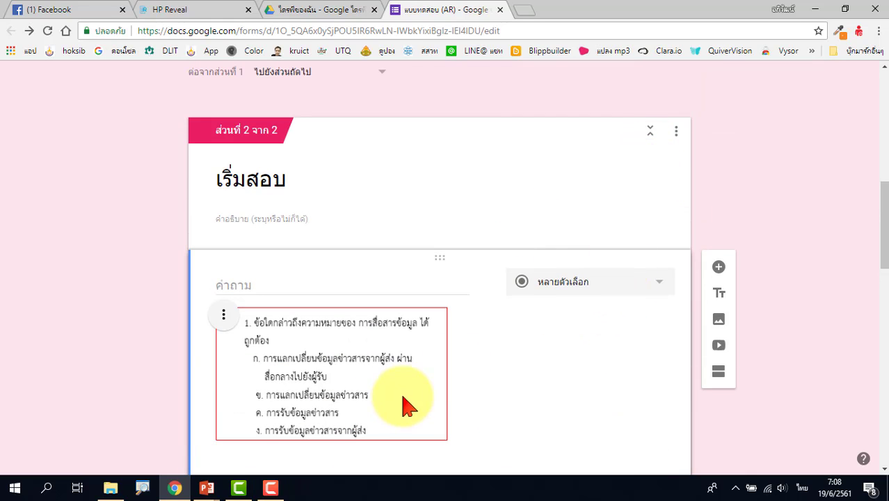
scroll(546, 393, down, 4)
scroll(347, 397, down, 3)
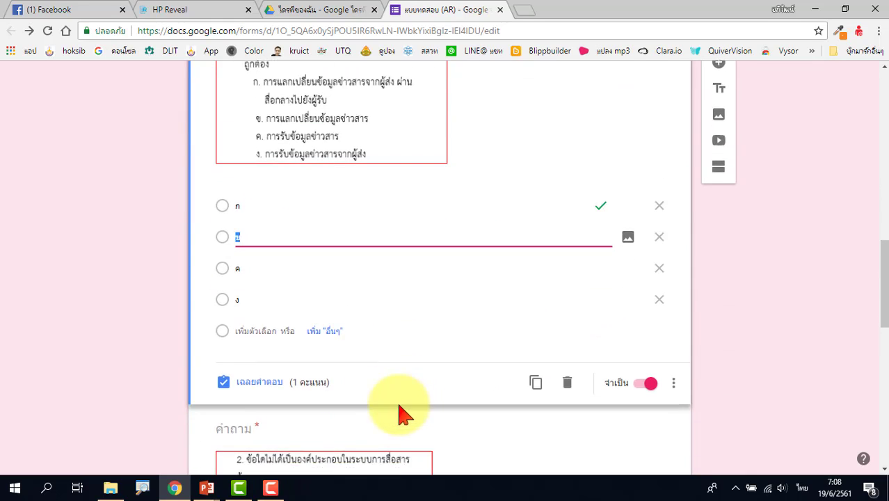
click(230, 427)
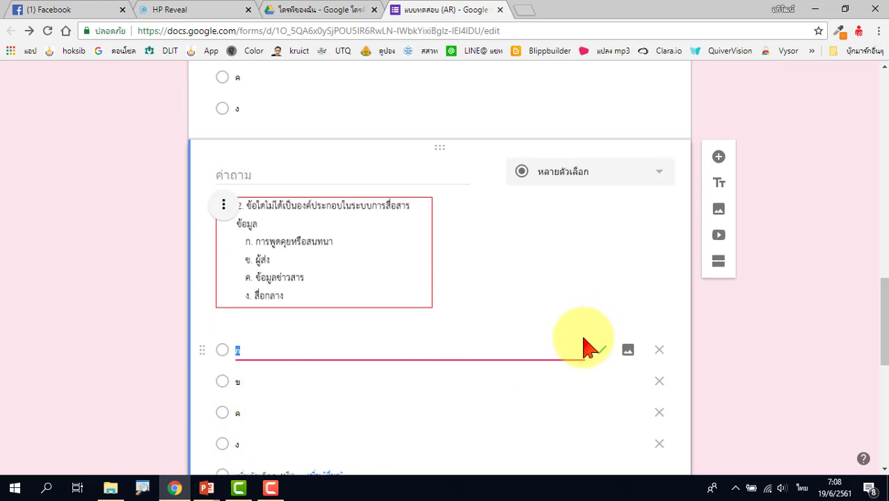
scroll(584, 346, up, 15)
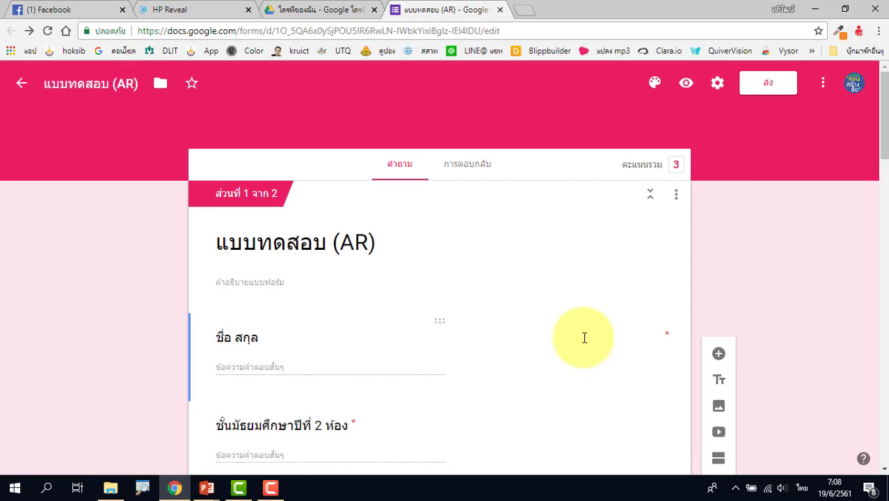
Copy the shortened share link of the แบบทดสอบ (AR) form and close the sharing dialog.
click(774, 89)
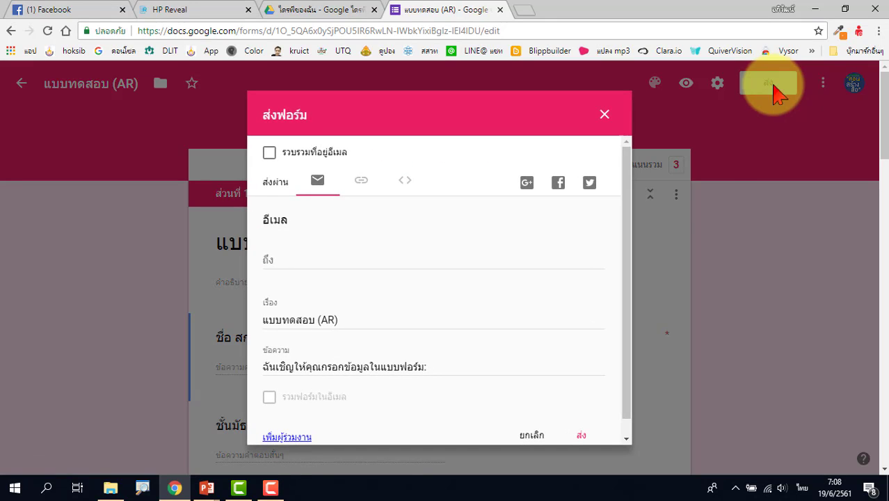
click(361, 183)
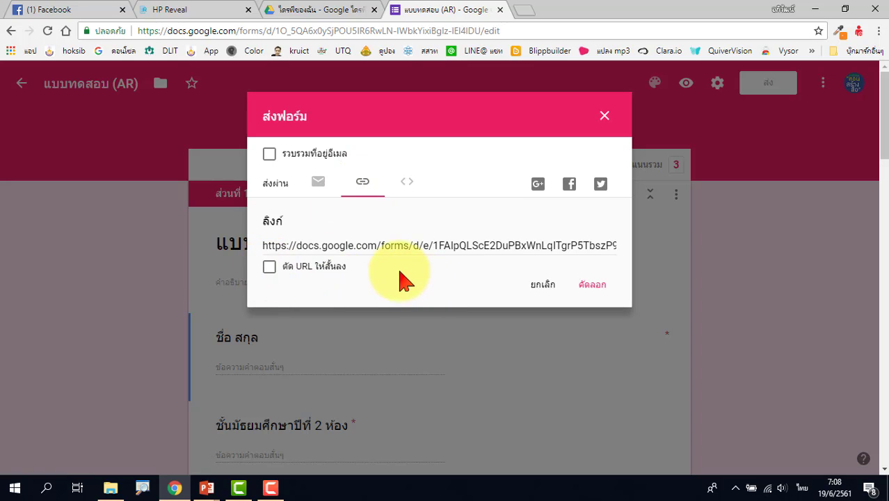
click(271, 270)
right_click(348, 244)
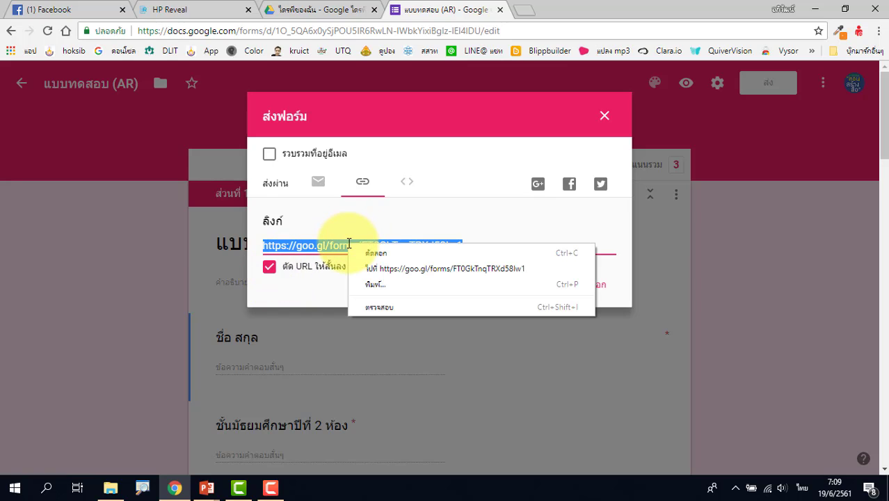
click(374, 254)
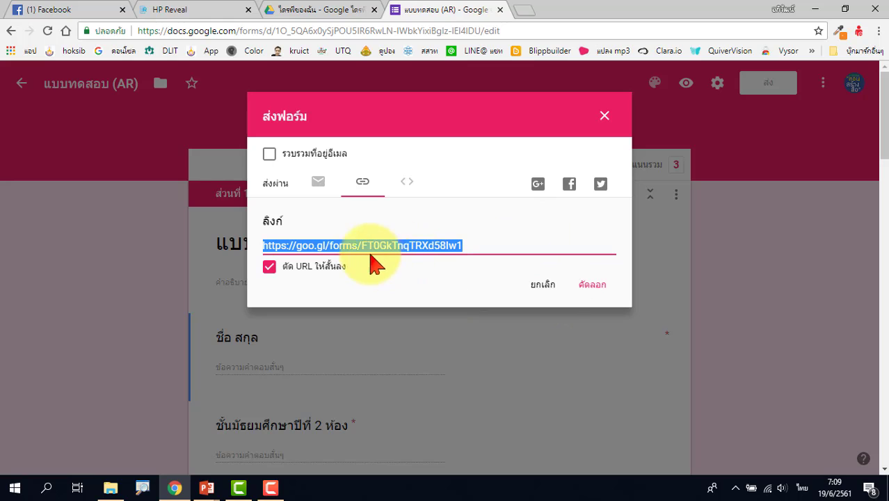
click(604, 119)
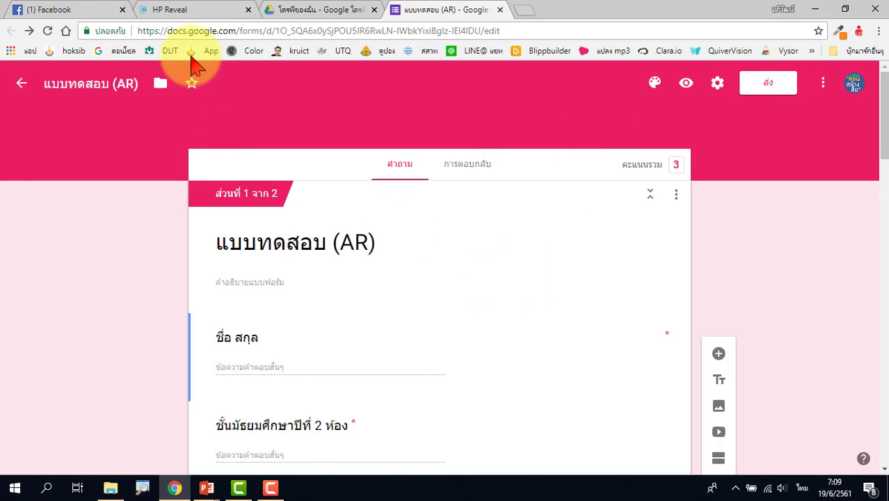
Create a new Aura in HP Reveal and upload the trigger-แบบทดสอบ image as its trigger.
click(184, 12)
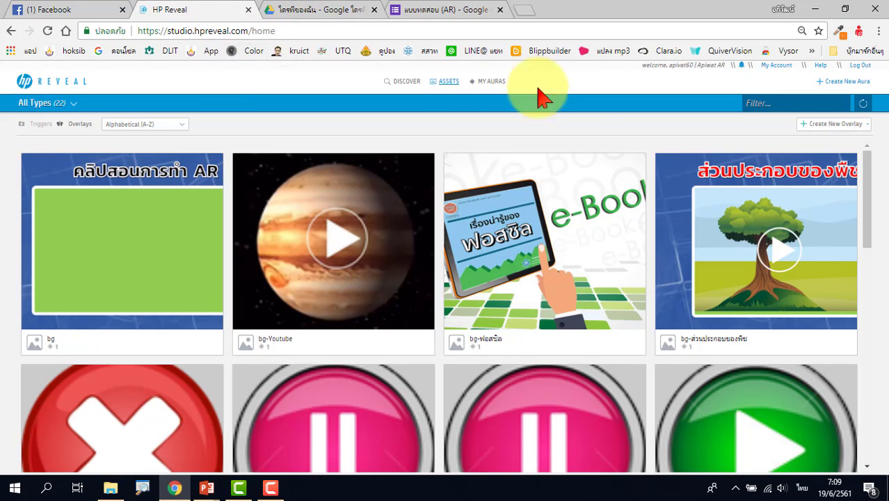
click(845, 84)
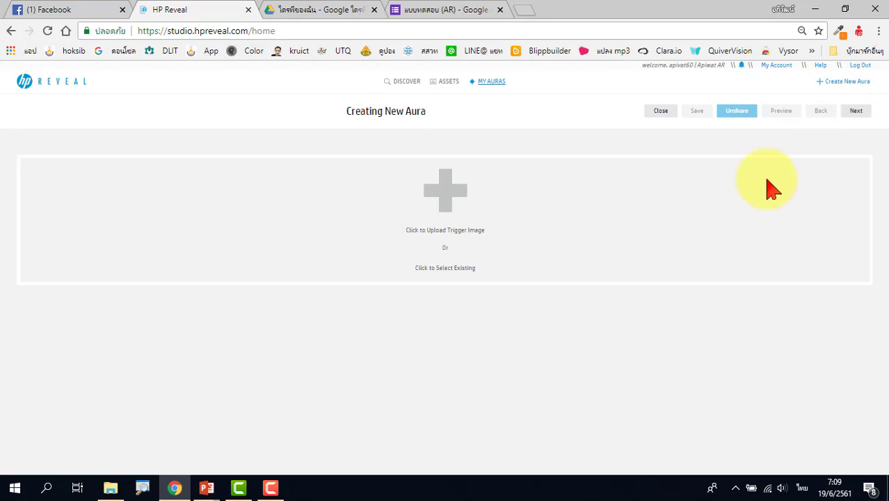
click(460, 237)
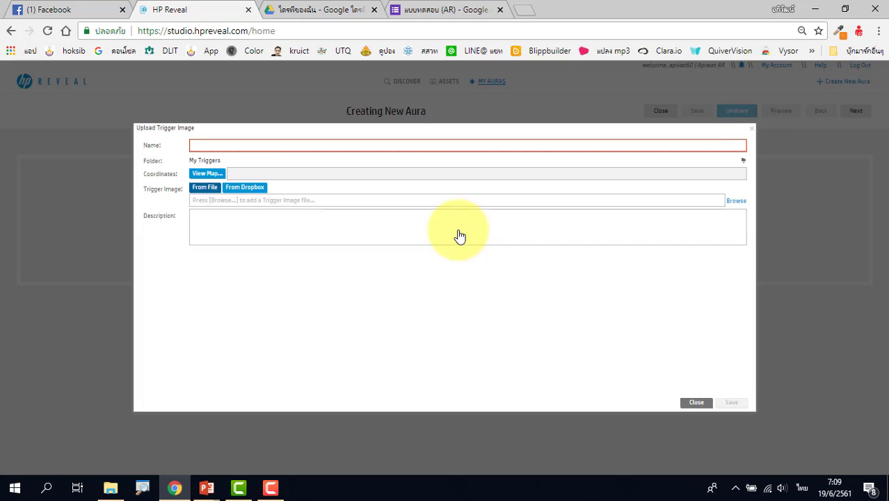
click(745, 206)
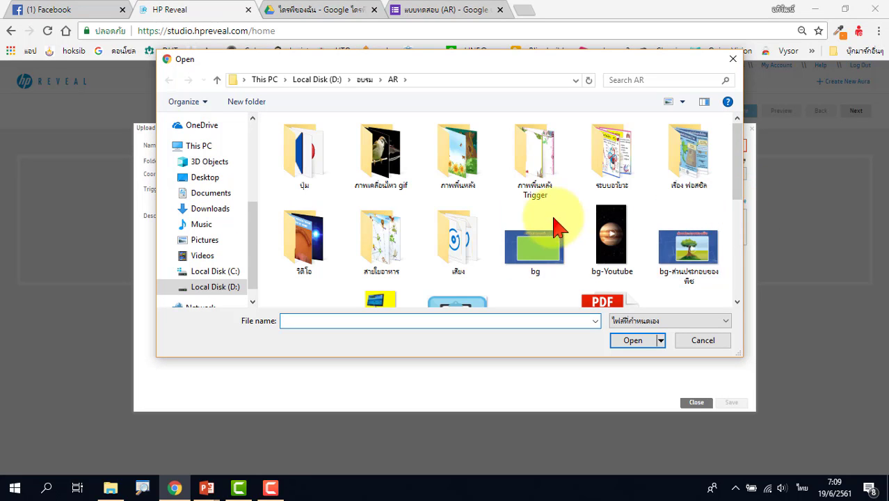
scroll(609, 240, down, 3)
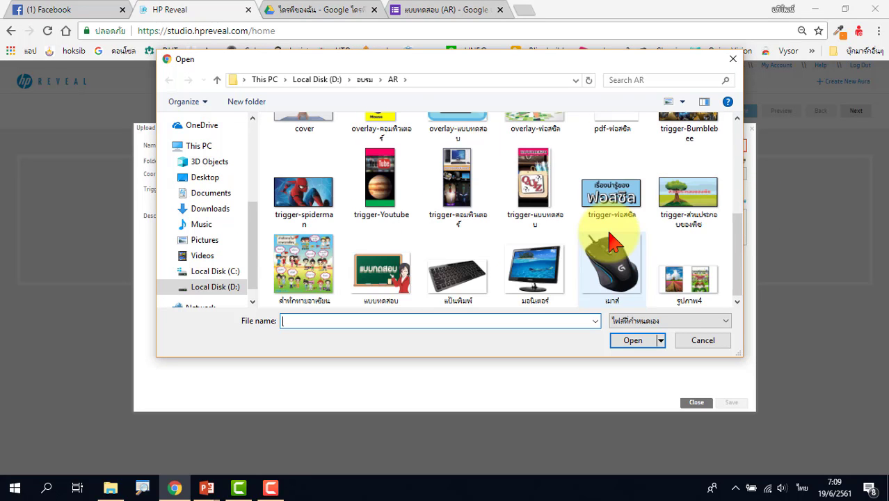
click(537, 208)
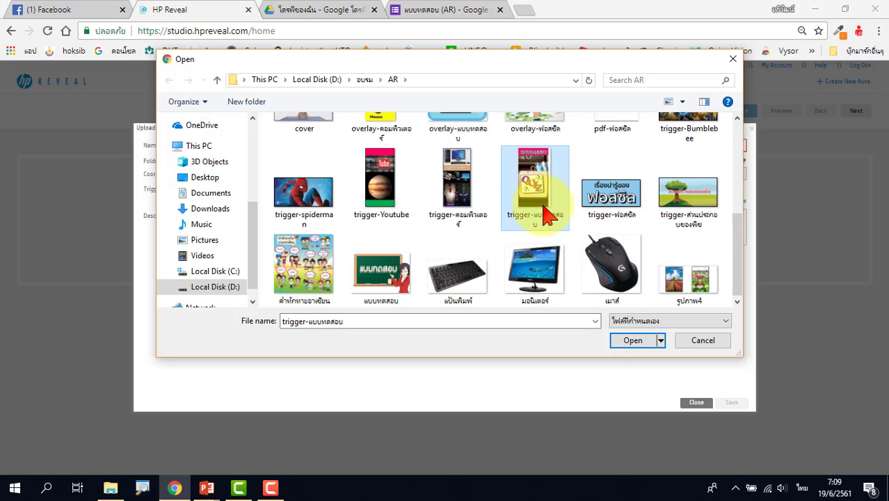
click(638, 341)
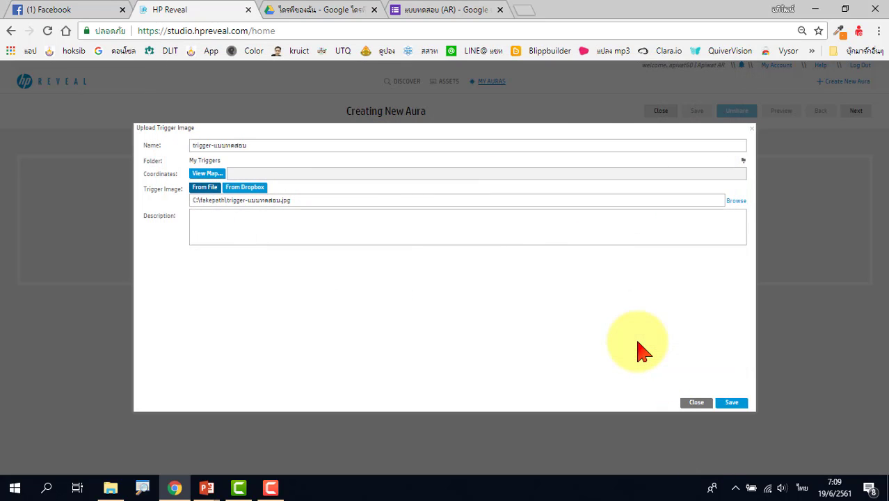
click(733, 404)
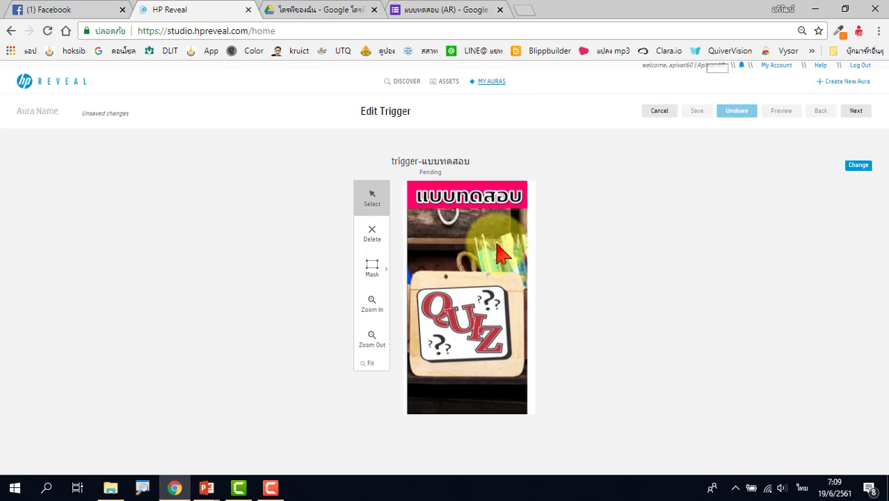
Proceed to overlay editing and upload the overlay-แบบทดสอบ picture as an overlay of type Image.
click(856, 114)
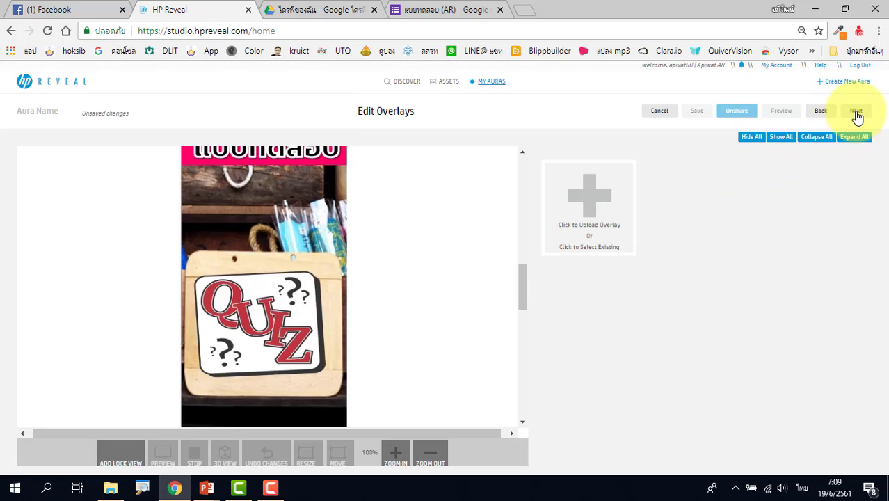
click(599, 233)
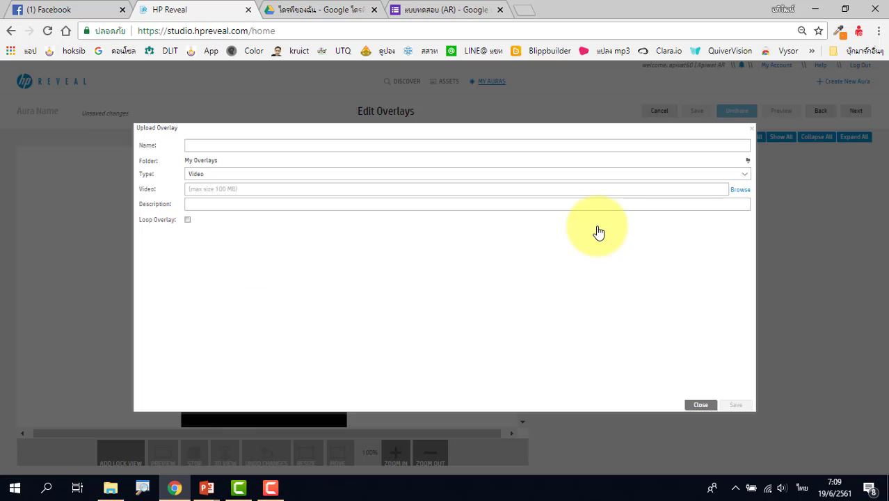
click(235, 176)
click(208, 197)
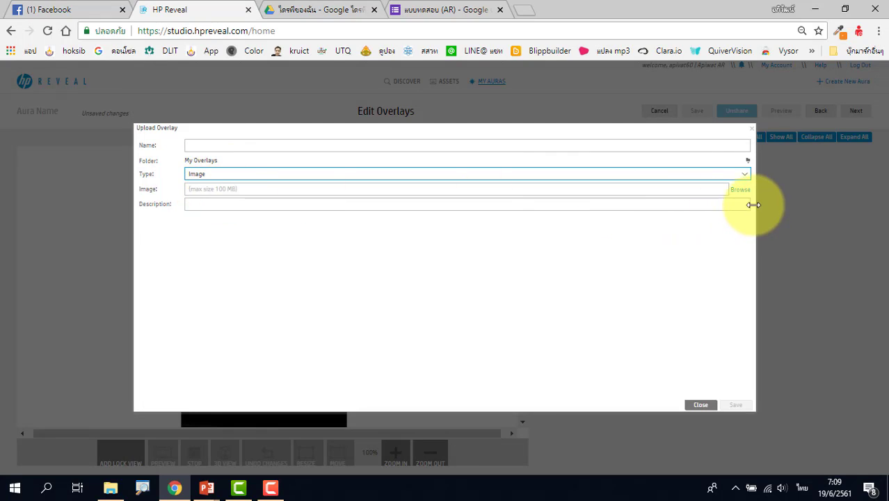
click(742, 195)
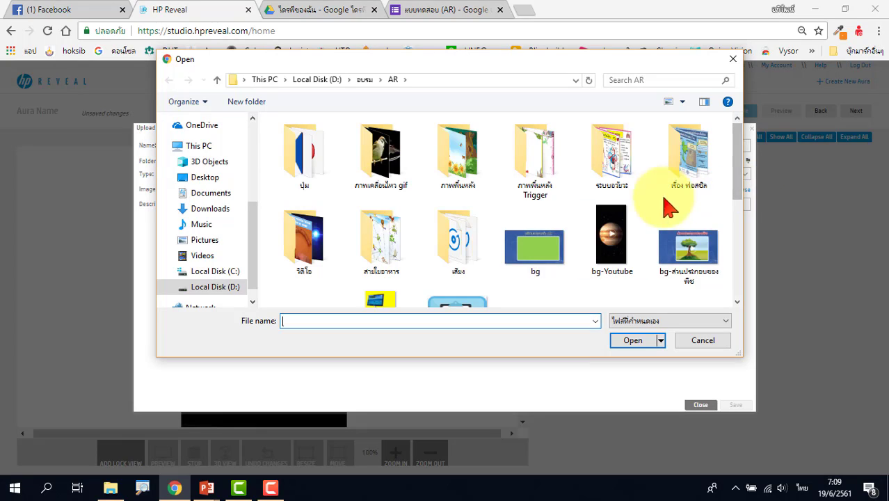
drag(738, 175, 740, 224)
click(461, 180)
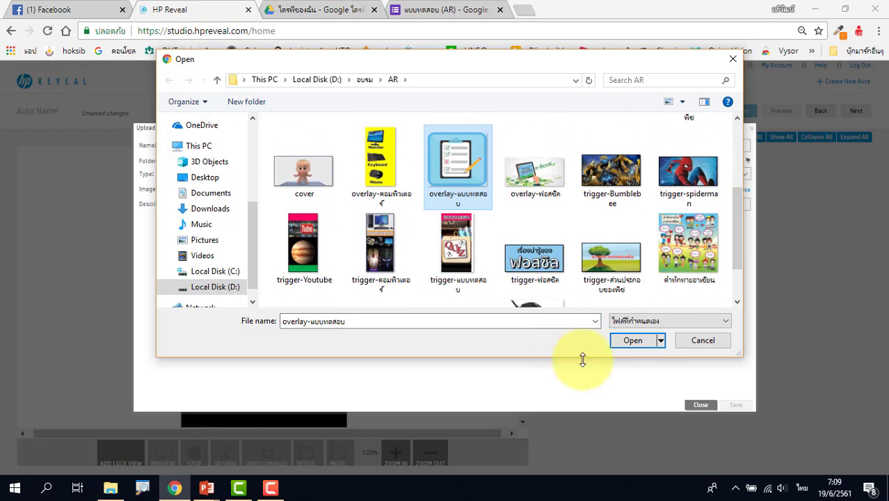
click(635, 343)
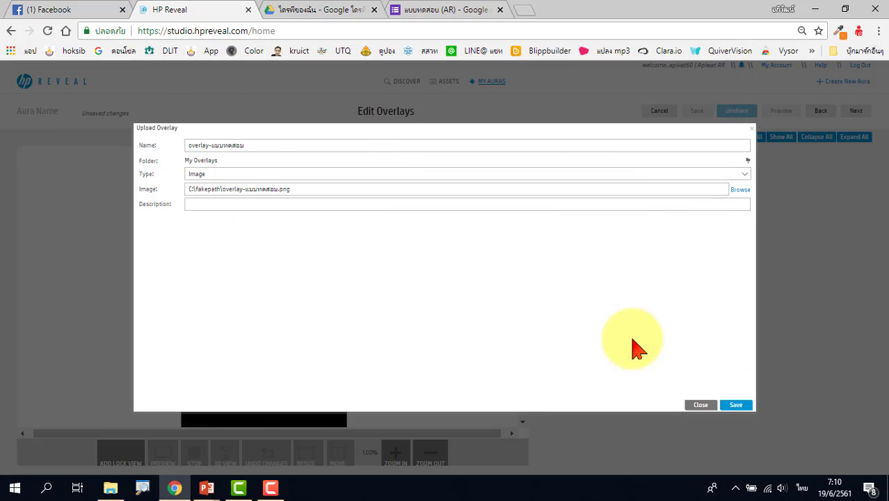
click(736, 406)
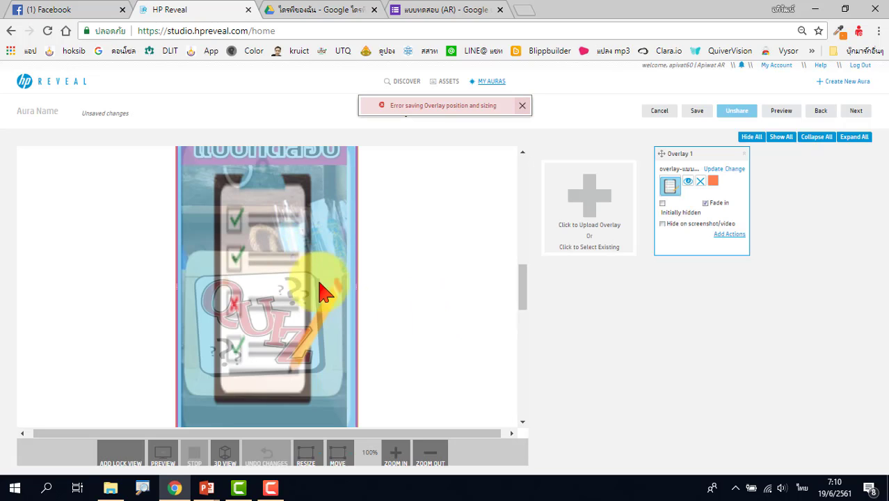
Shrink the checklist overlay to a small square near the middle of the trigger image and add a lock view.
click(440, 454)
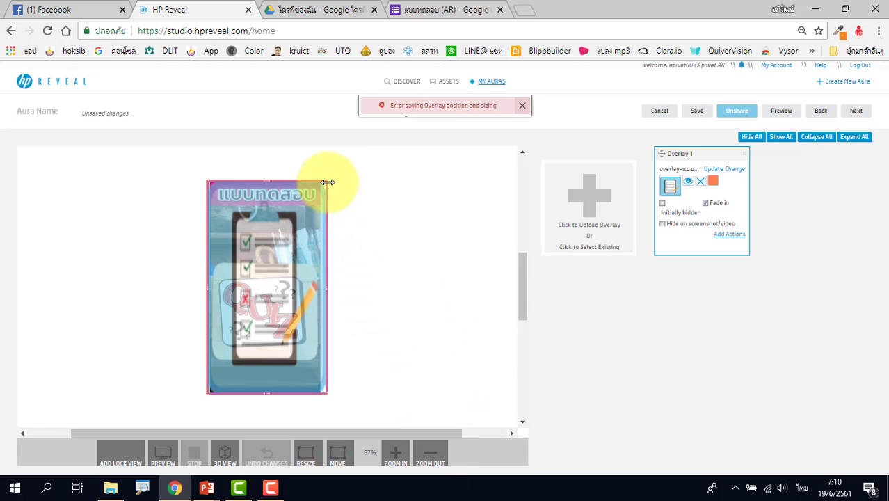
drag(328, 181, 269, 278)
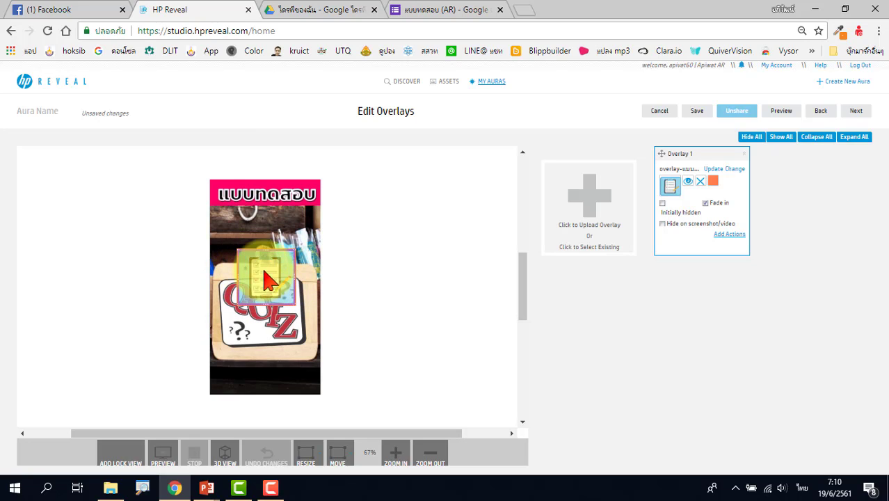
click(122, 458)
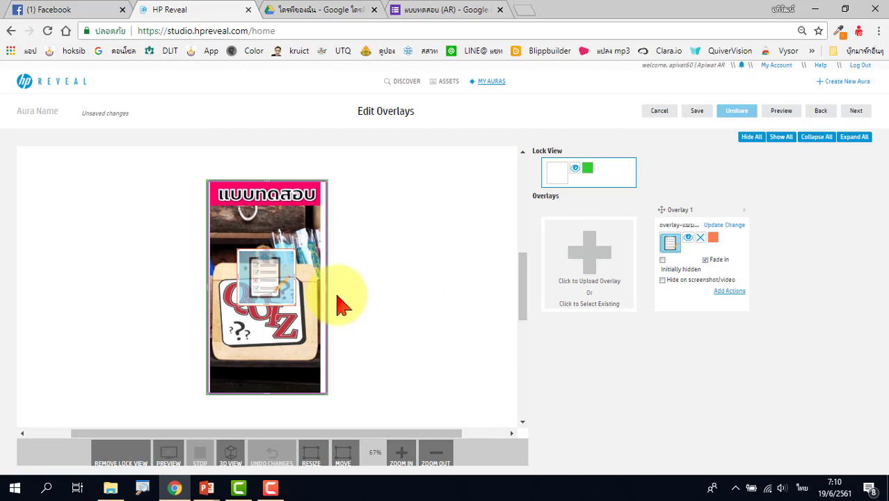
Add and save an action on the checklist overlay that loads the copied form link in the native browser when tapped.
click(257, 275)
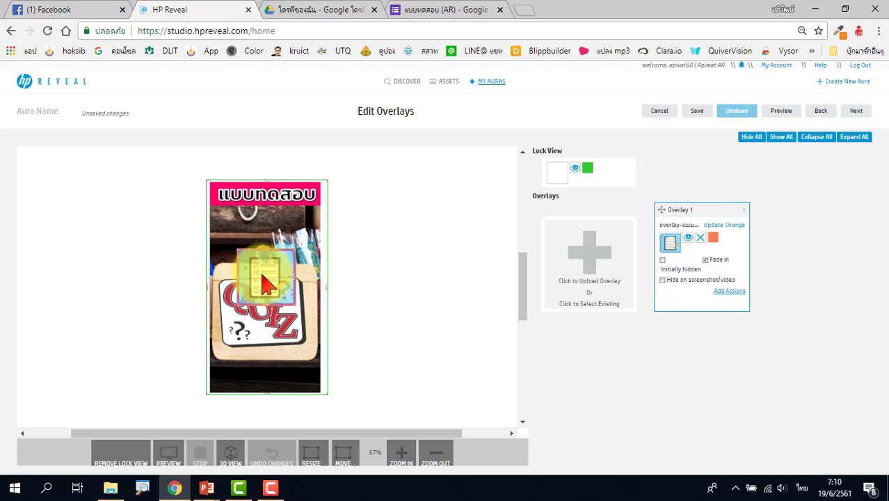
click(728, 293)
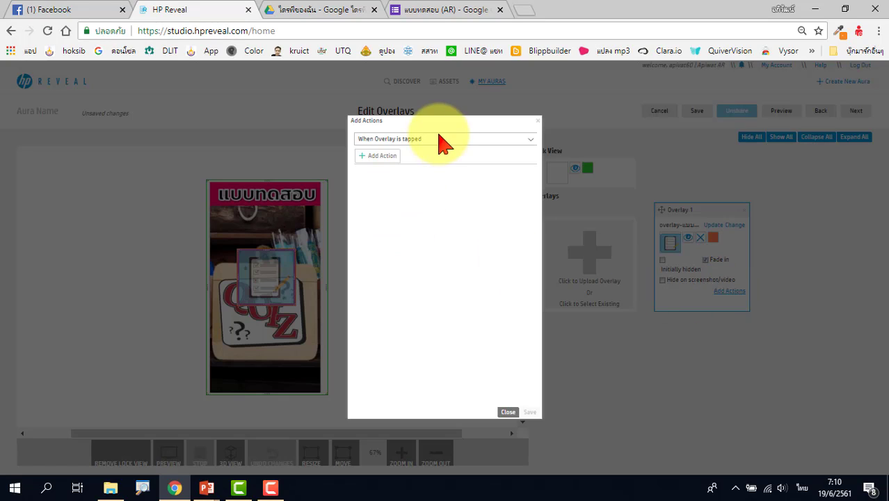
click(383, 157)
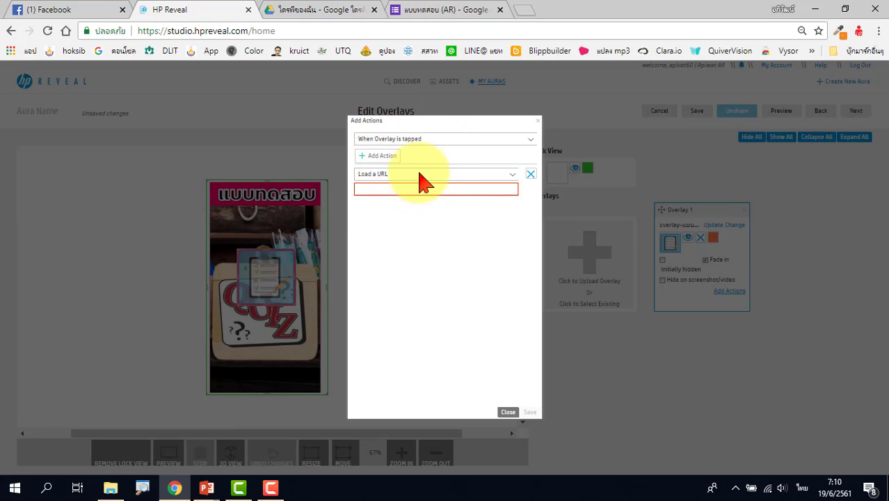
click(447, 175)
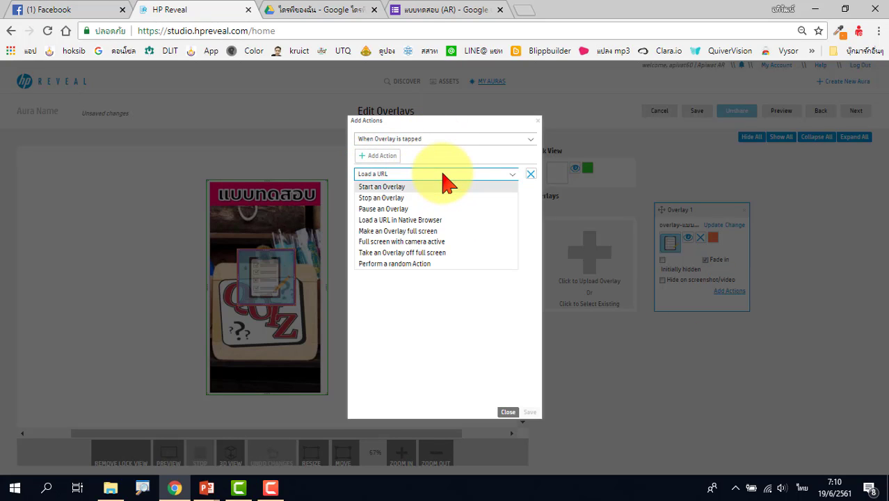
click(417, 222)
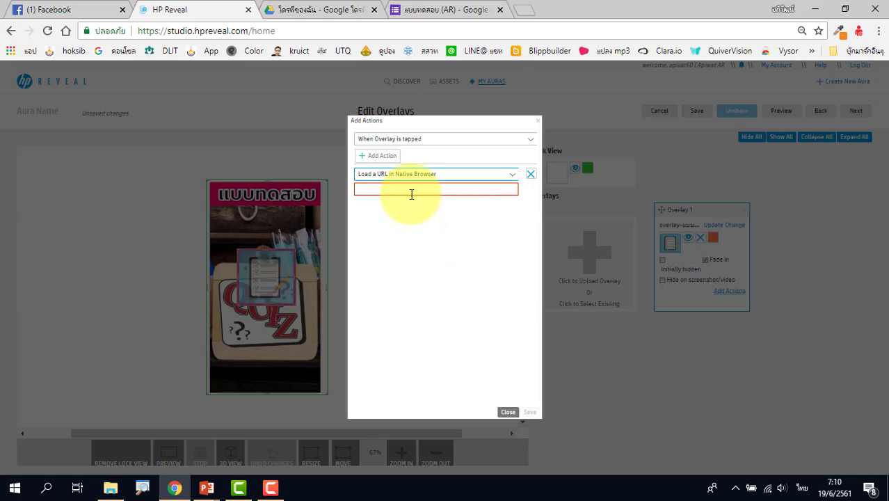
right_click(414, 189)
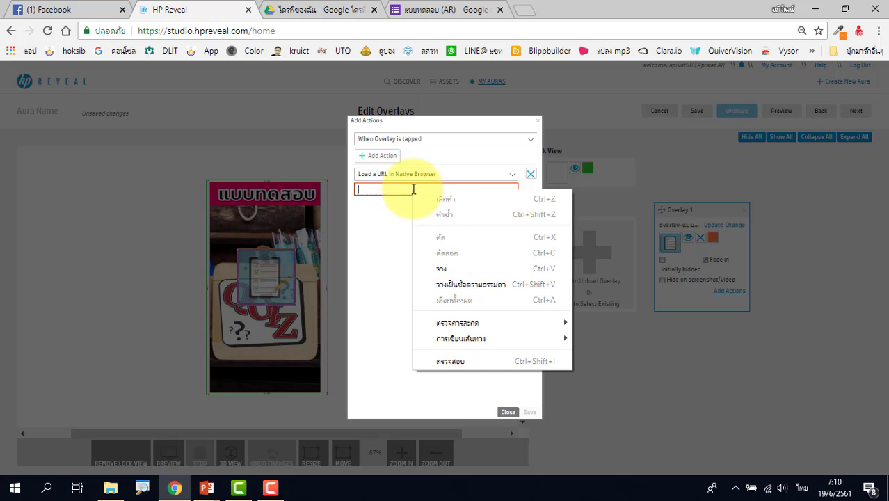
click(459, 269)
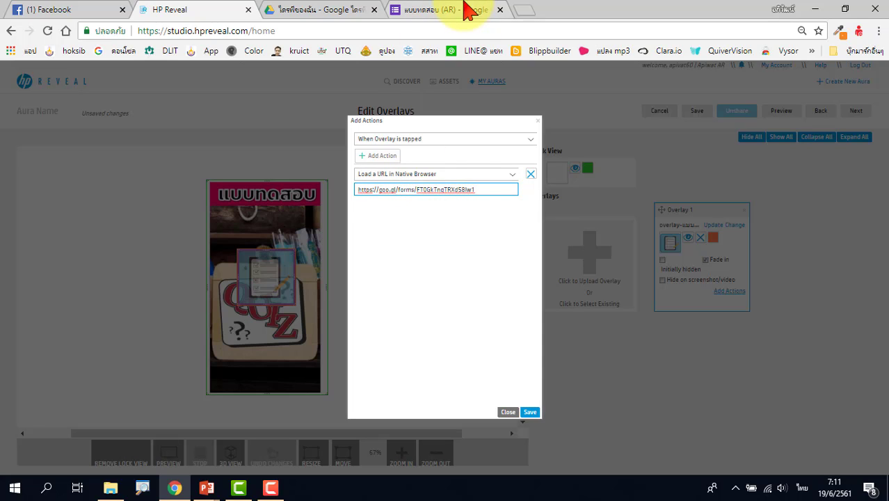
click(530, 412)
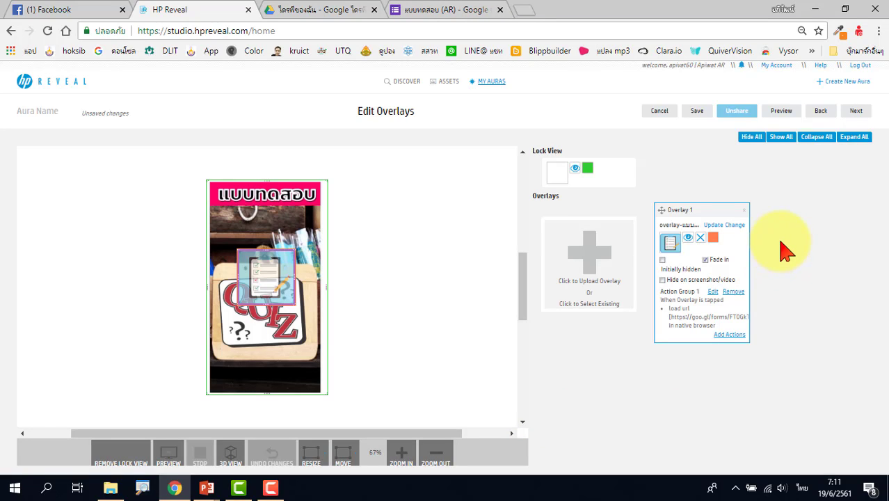
Name the Aura quiz, save it and close the Aura editor.
click(856, 110)
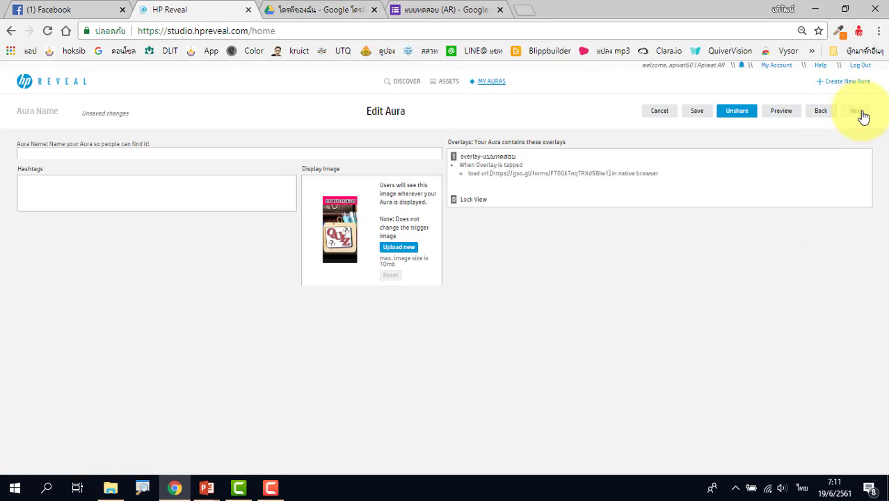
click(87, 154)
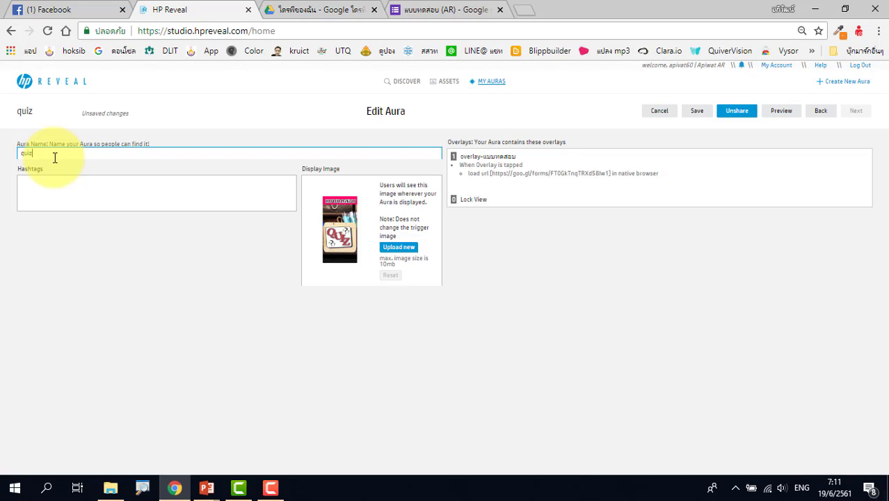
click(698, 113)
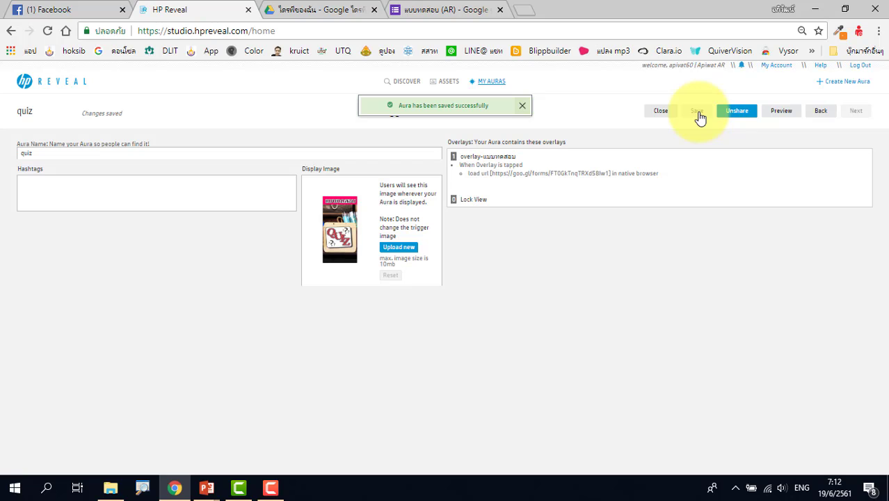
click(661, 112)
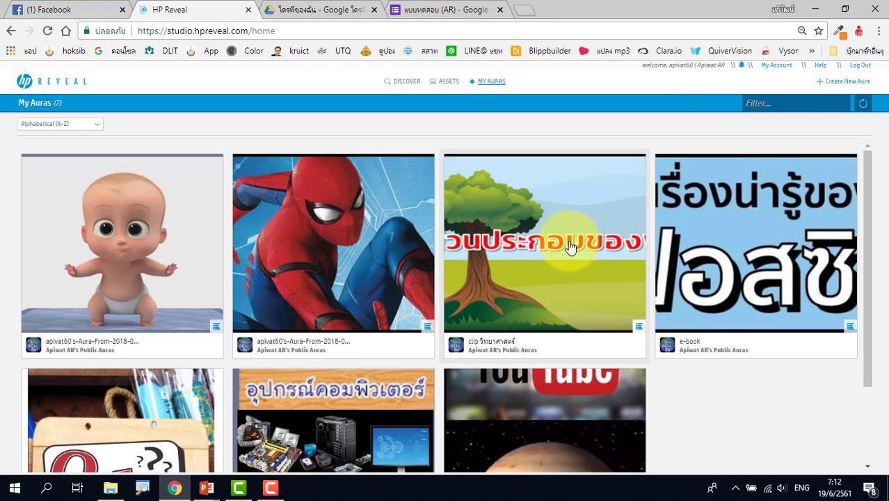
Reopen the quiz Aura for editing, proceed to its final Edit Aura stage and share it publicly.
scroll(569, 247, down, 2)
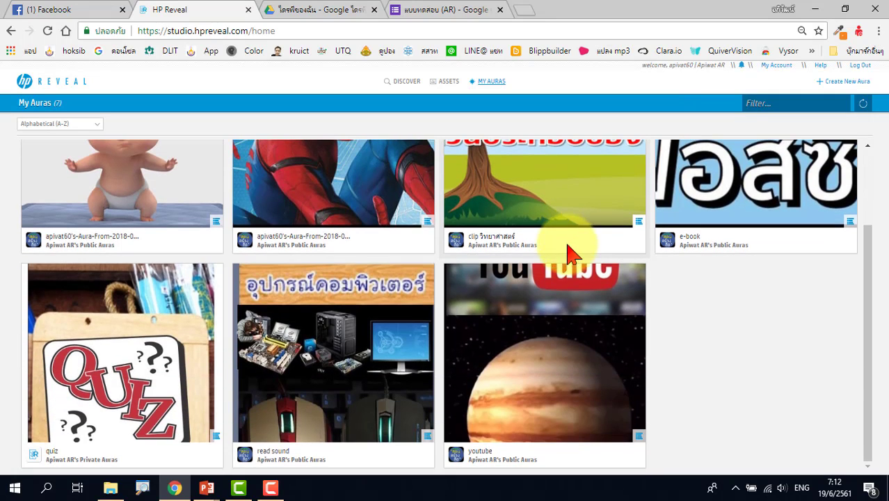
click(119, 346)
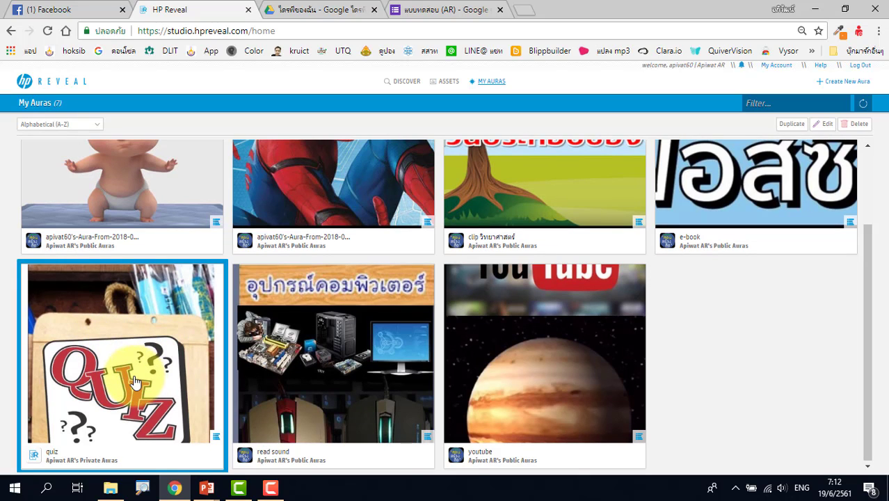
click(823, 125)
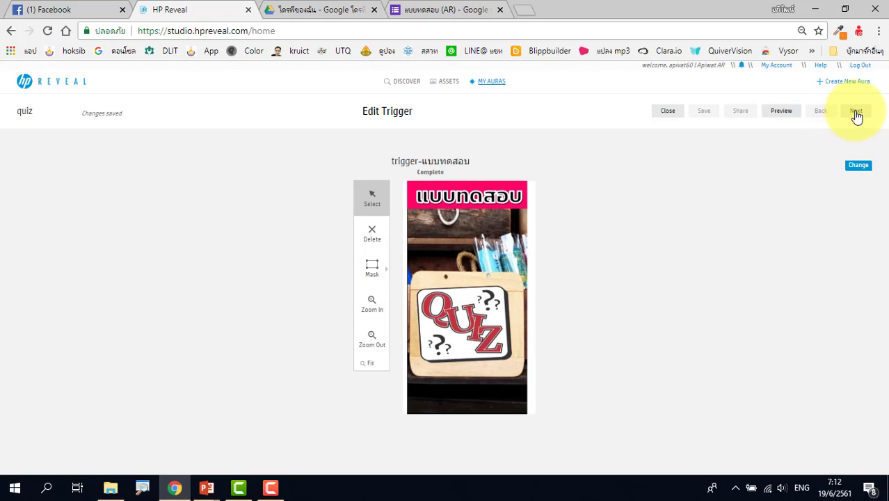
click(856, 113)
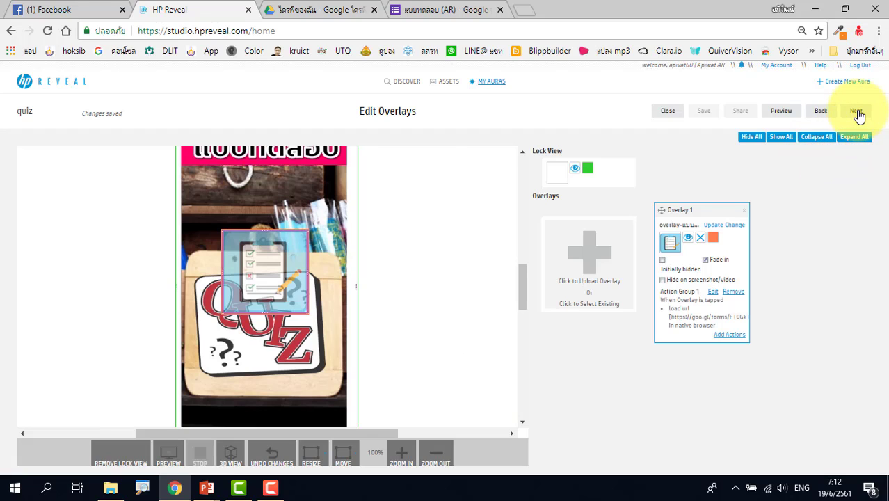
click(856, 113)
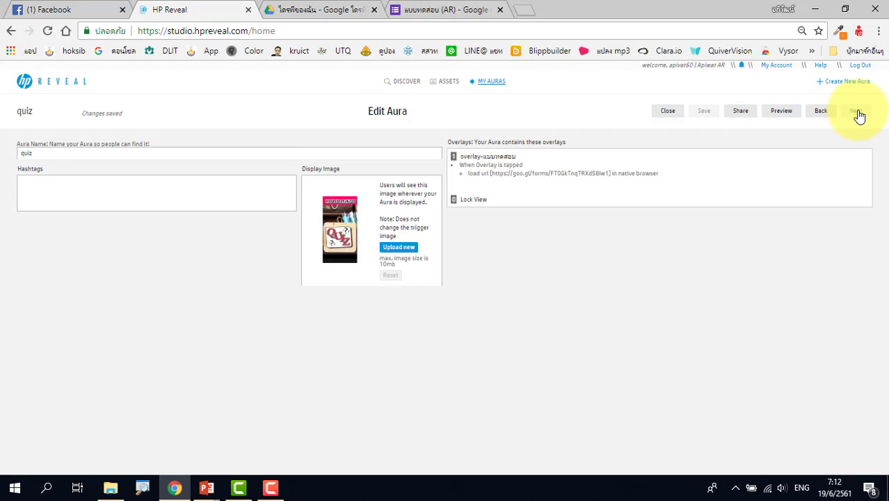
click(743, 115)
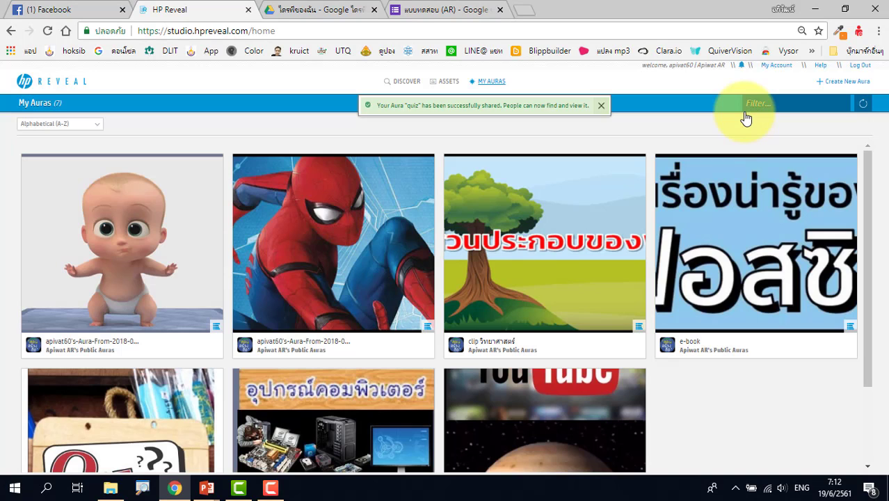
Find the shared quiz Aura in My Auras and display its trigger image in full screen view.
scroll(222, 348, down, 2)
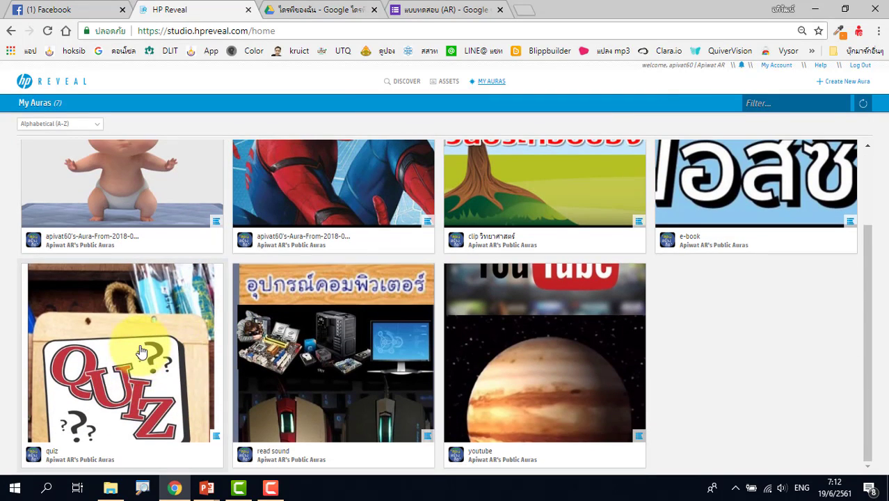
click(124, 363)
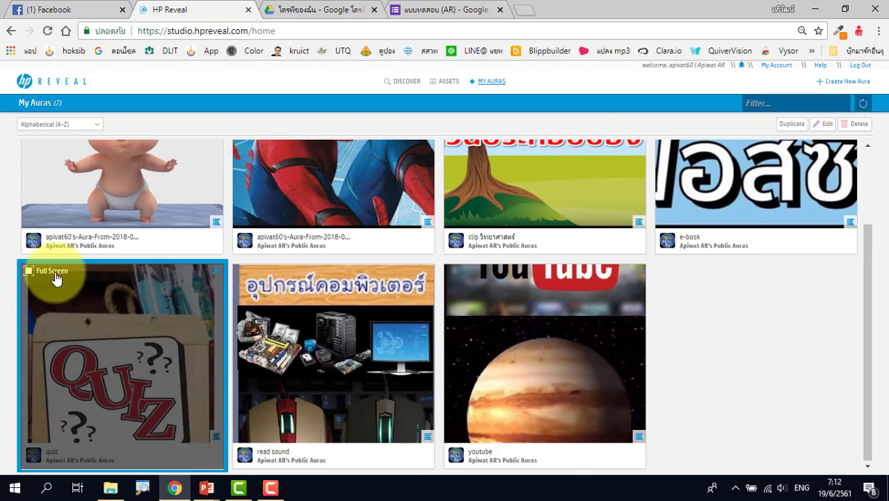
click(54, 274)
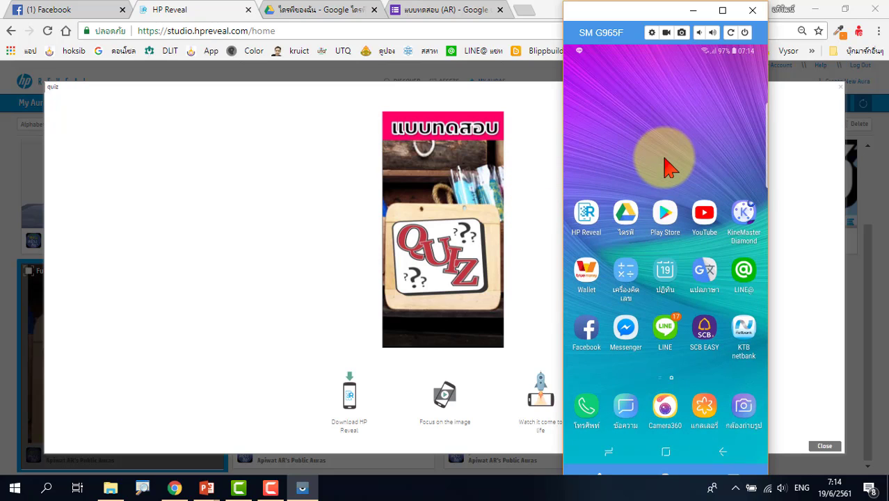
Scan the quiz trigger image with HP Reveal on the mirrored phone and open the linked form through the checklist overlay.
click(586, 216)
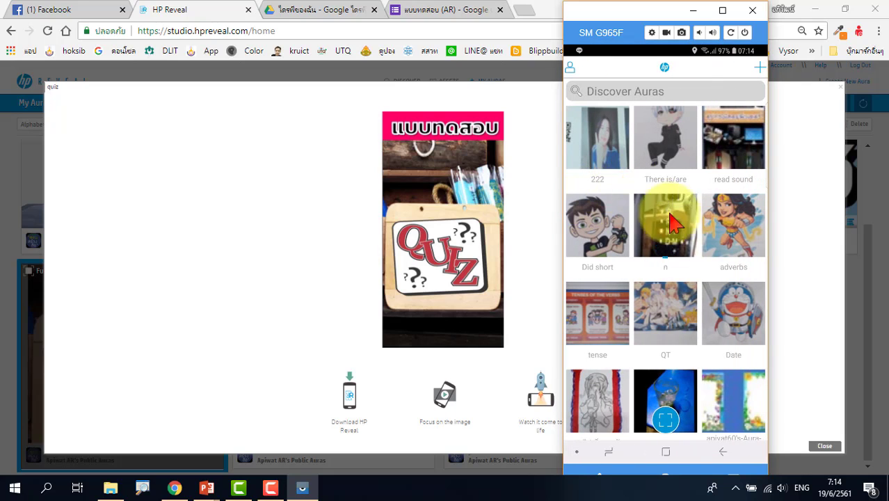
click(665, 419)
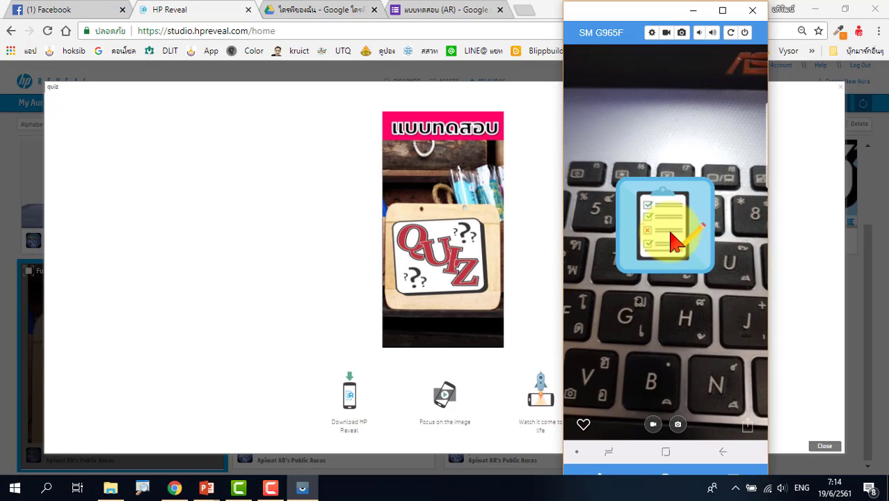
click(662, 360)
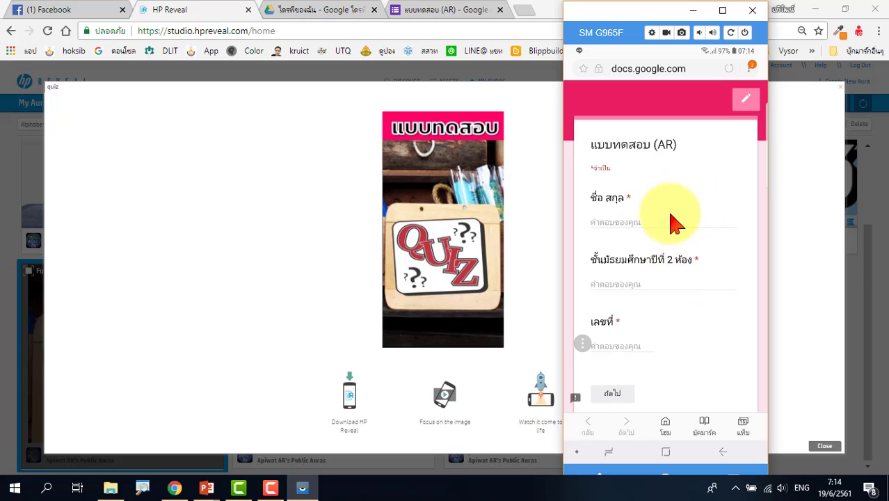
Begin answering the ชื่อ สกุล question of the แบบทดสอบ (AR) form on the phone.
click(639, 226)
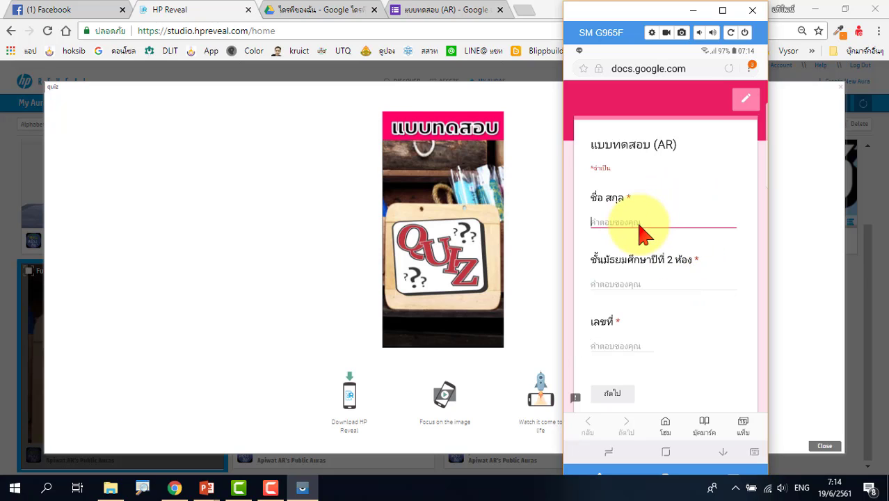